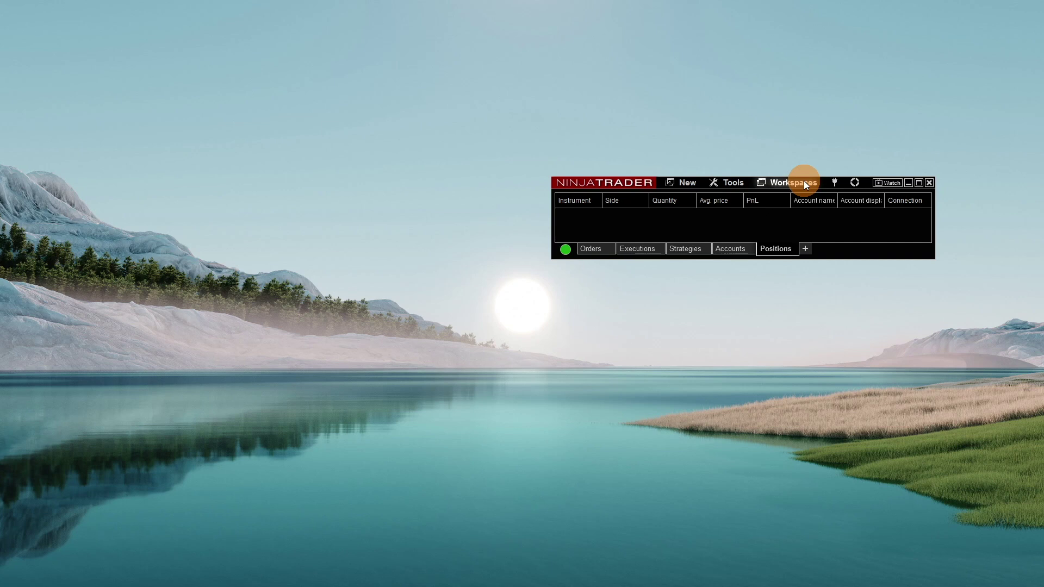
- Create a new ES 12-23 chart with the Base Chart template and maximize it
left_click(694, 183)
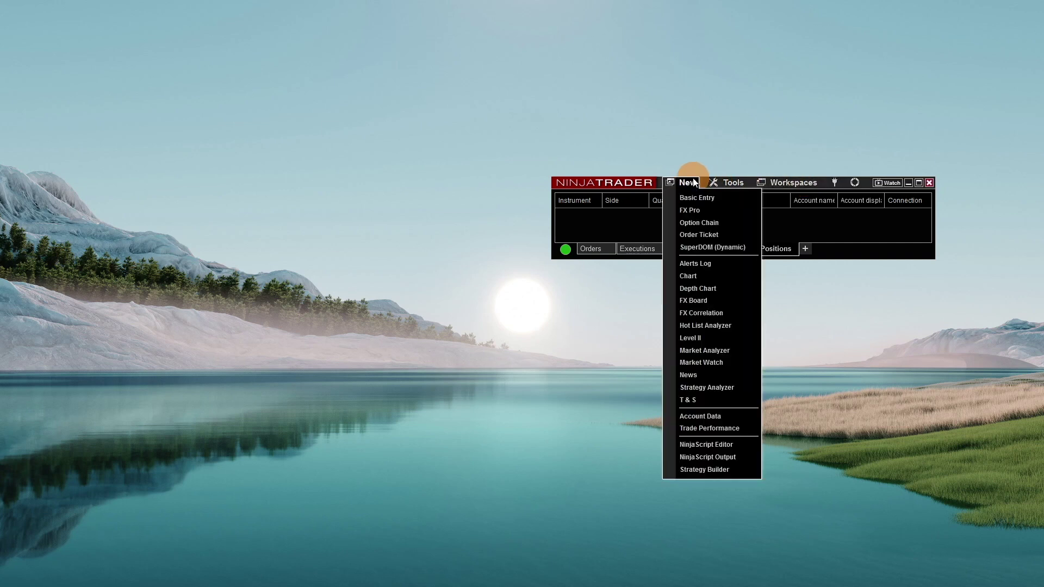
left_click(688, 278)
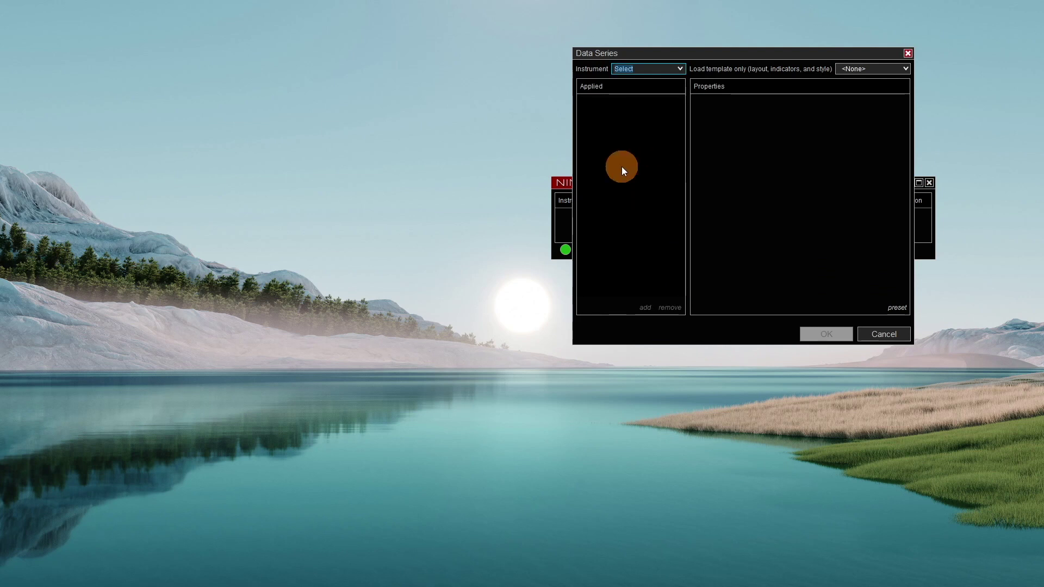
left_click(680, 67)
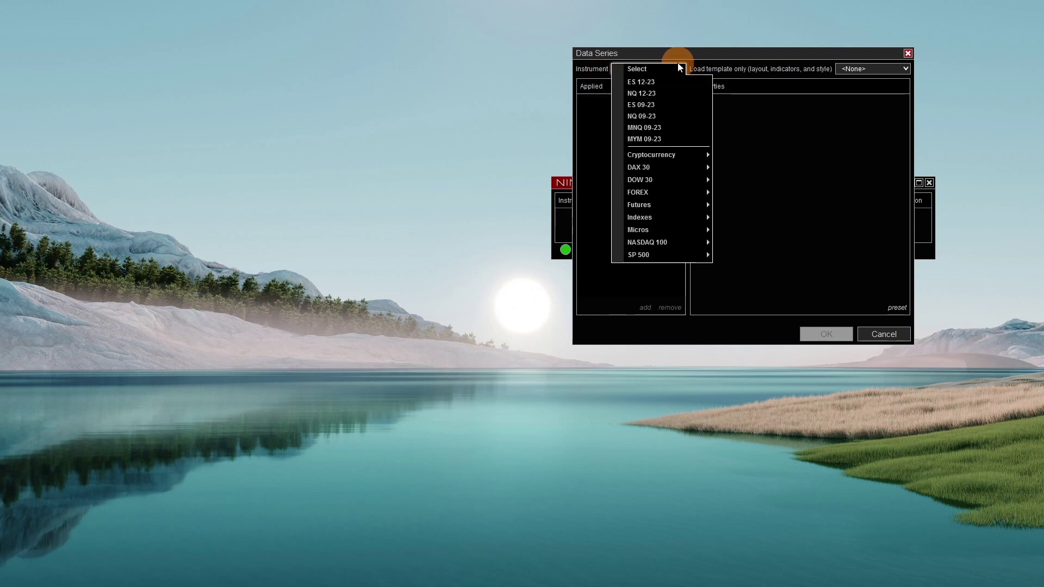
left_click(646, 80)
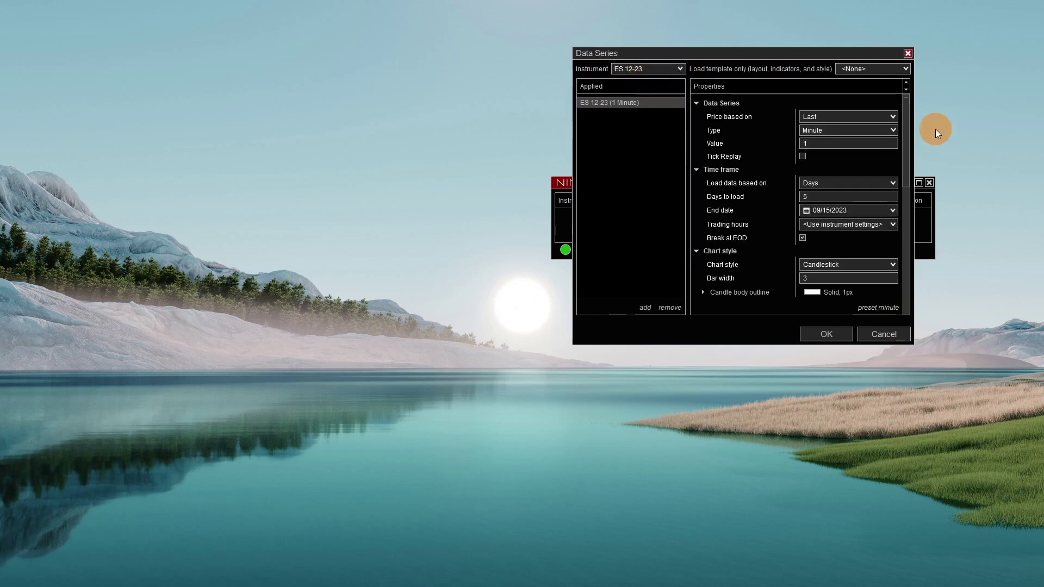
left_click(885, 69)
left_click(873, 92)
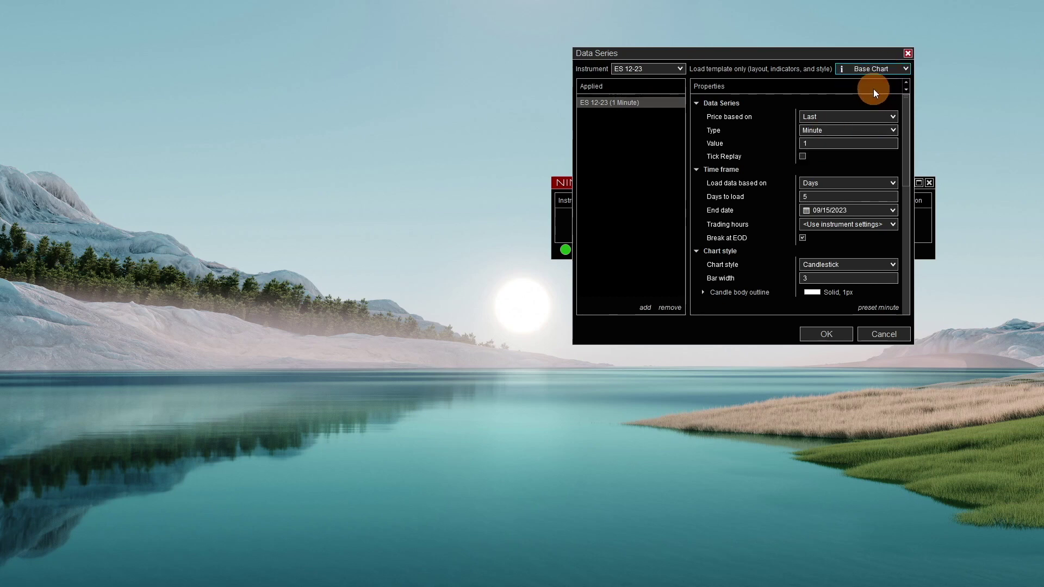
left_click(817, 333)
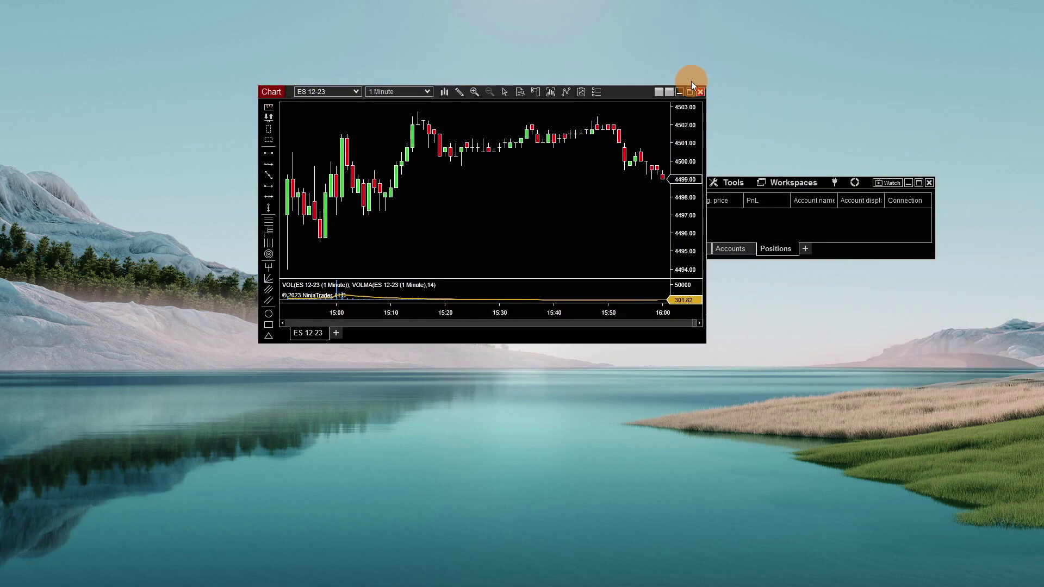
left_click(691, 93)
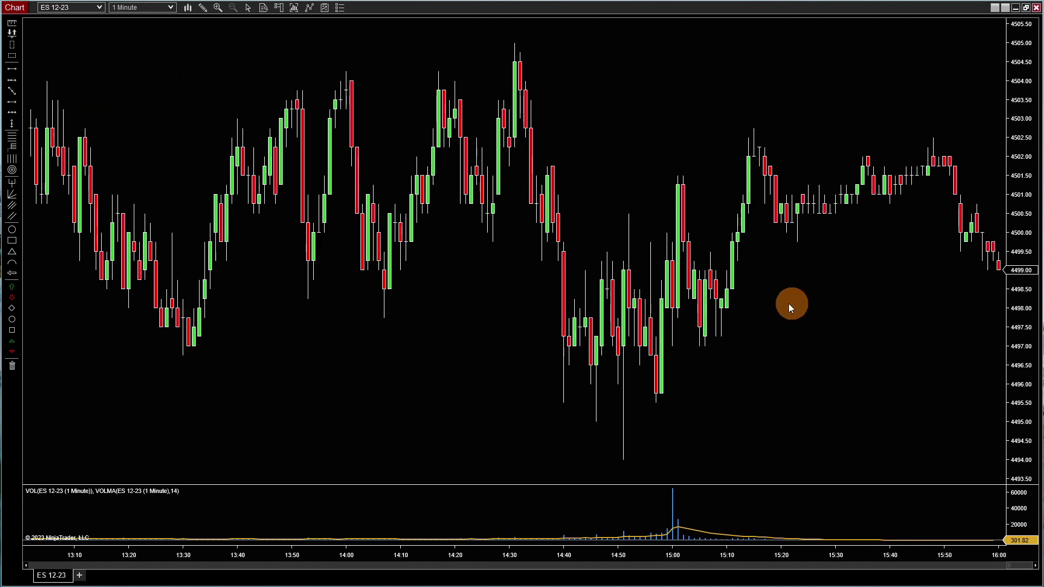
- Scroll the full-screen 1-minute chart to show bars from about 13:20 to 16:00
scroll(778, 314, "down", 3)
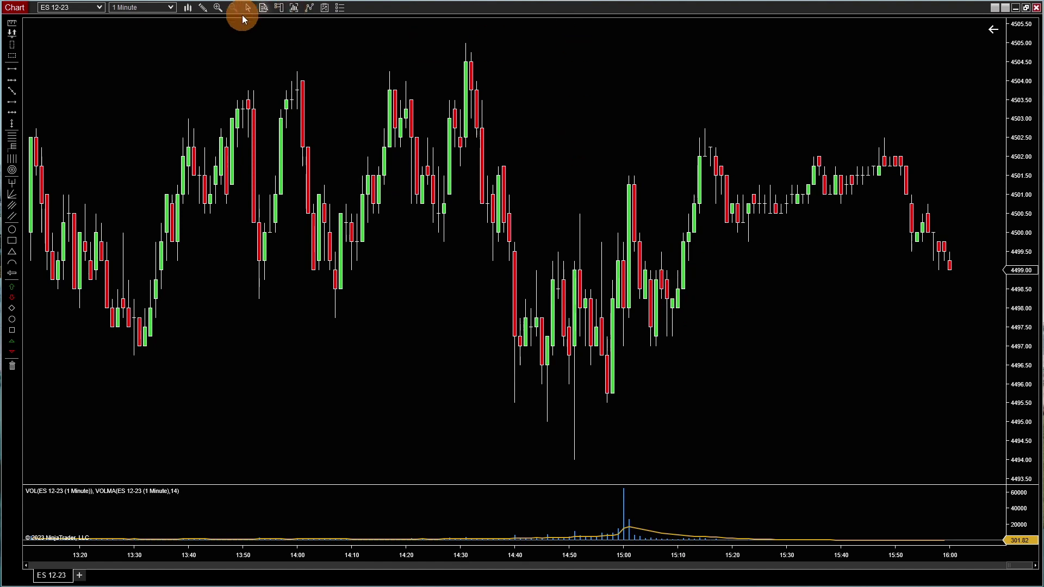
left_click(170, 10)
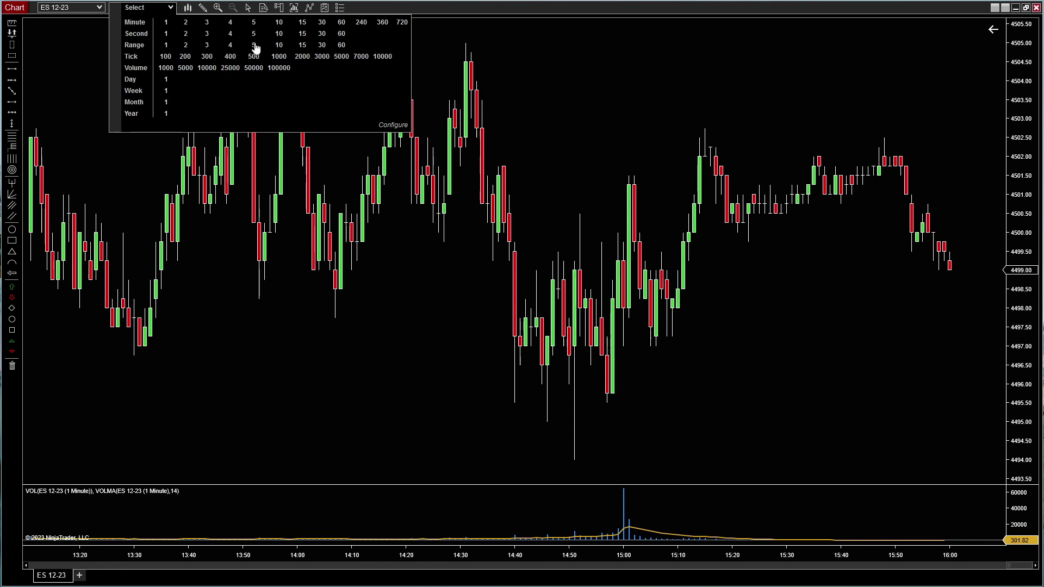
left_click(303, 46)
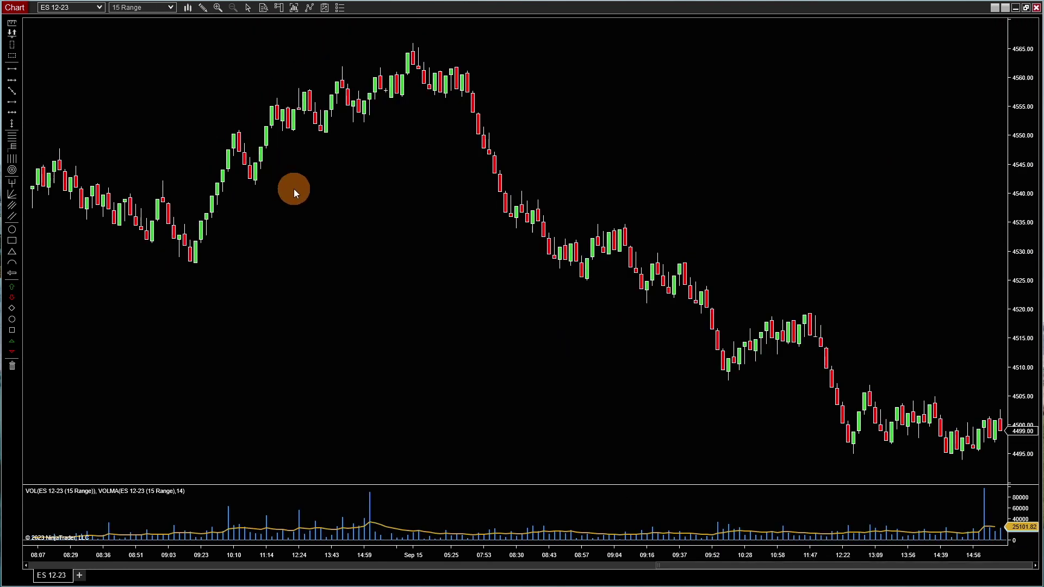
left_click(162, 9)
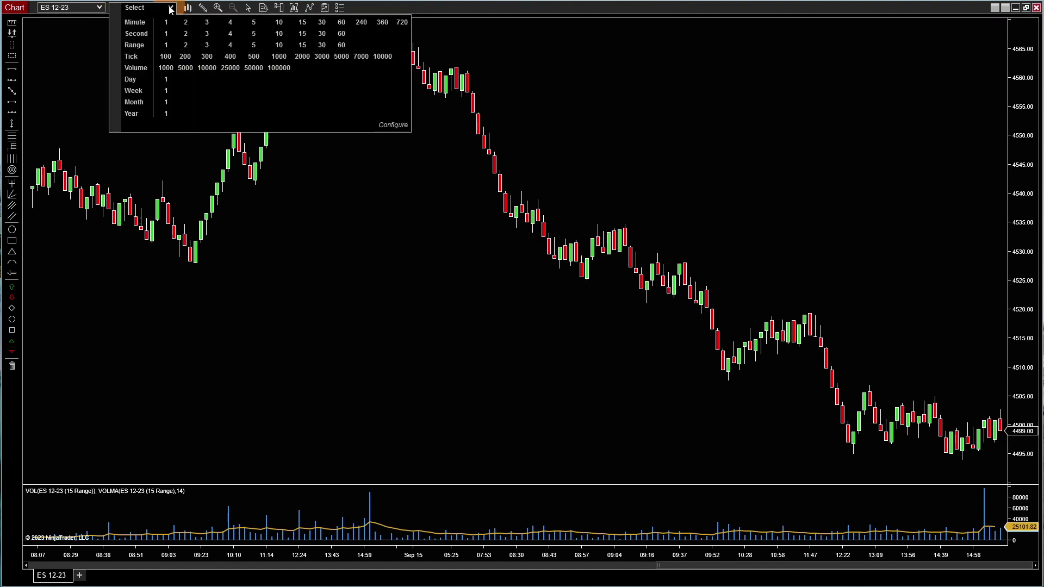
left_click(165, 21)
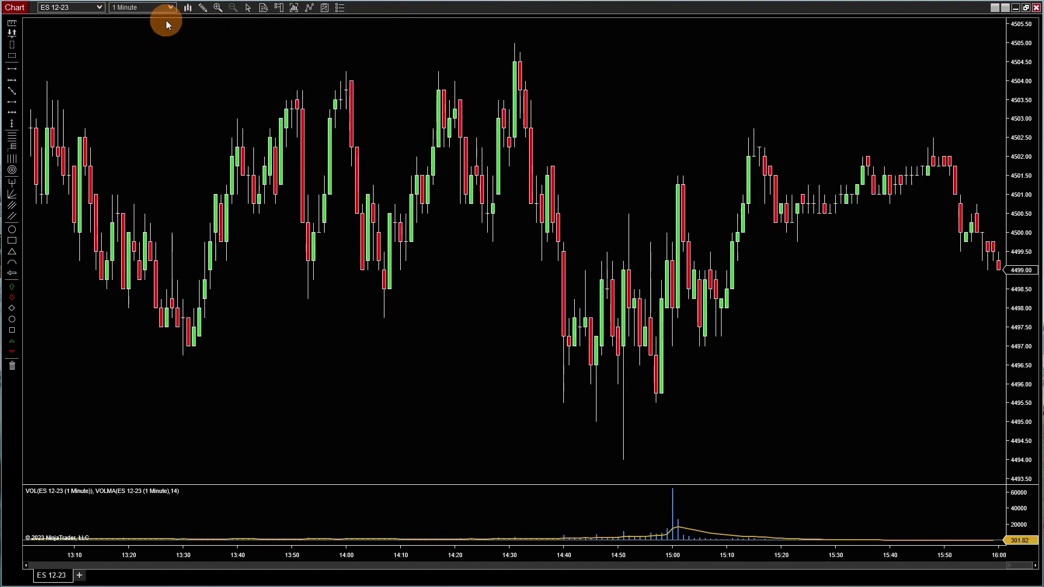
- Switch the chart to 15 Range bars, then stretch the time axis for wider candles
left_click_drag(174, 556, 319, 552)
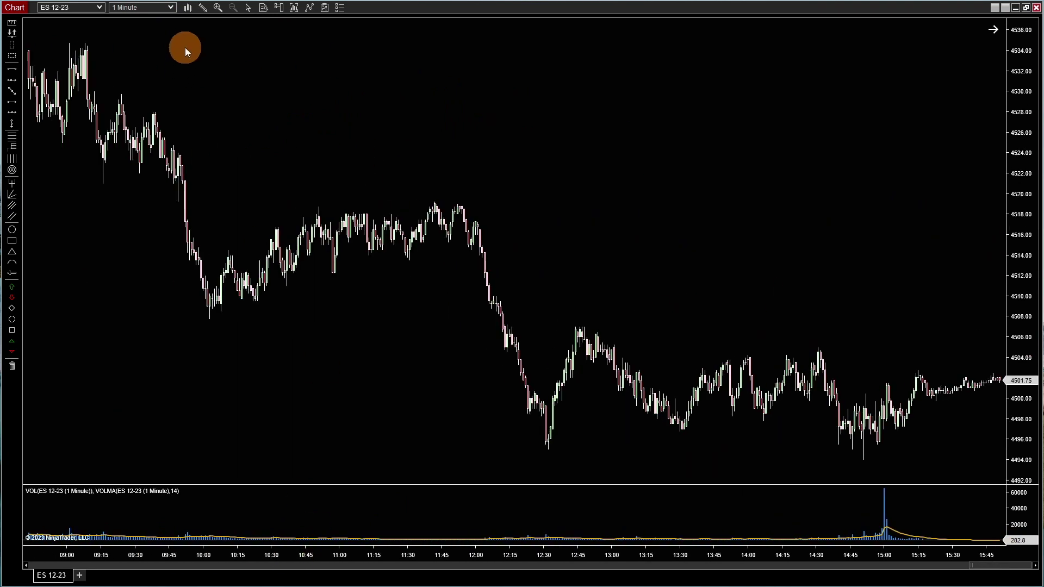
left_click(170, 7)
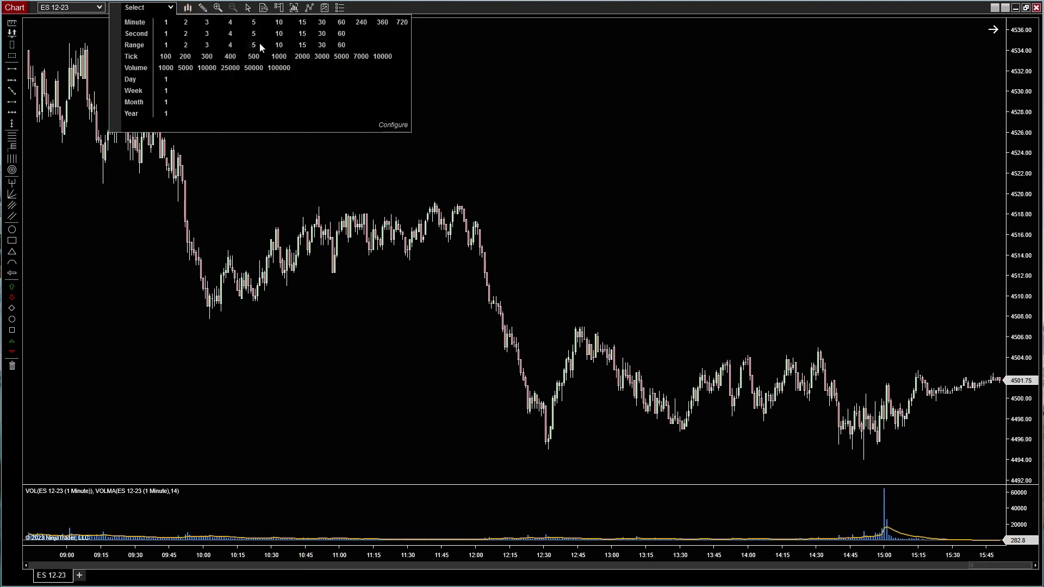
left_click(302, 45)
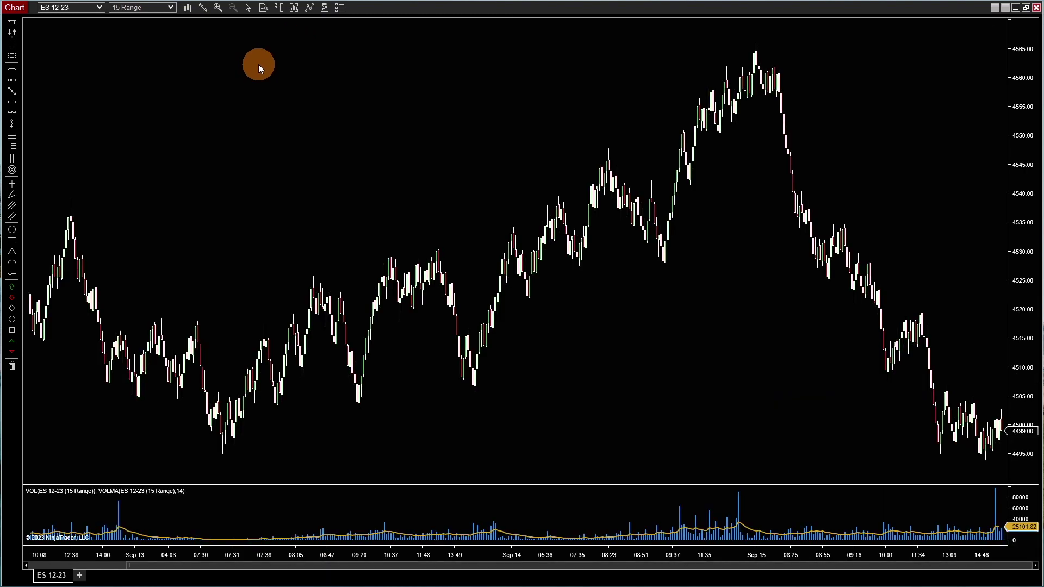
scroll(468, 243, "down", 5)
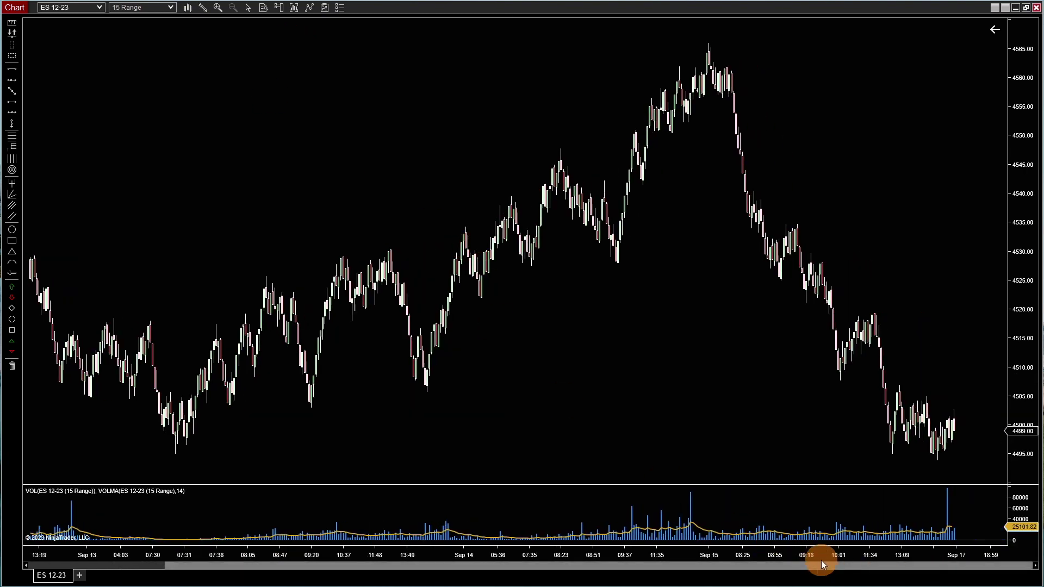
left_click_drag(867, 554, 429, 544)
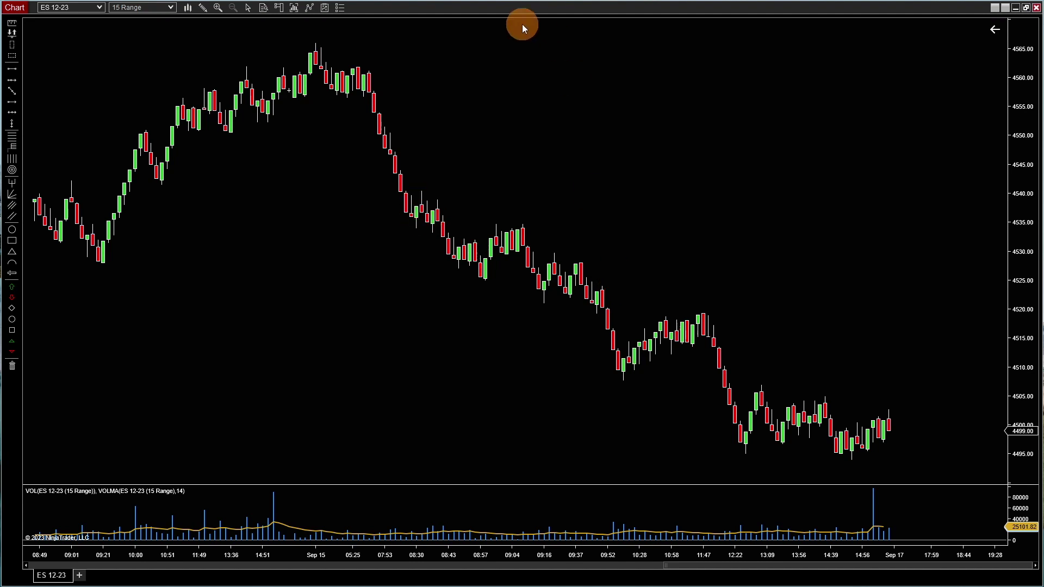
- Try 1000 Tick bars briefly, then switch the chart to 1000 Volume bars
left_click(171, 8)
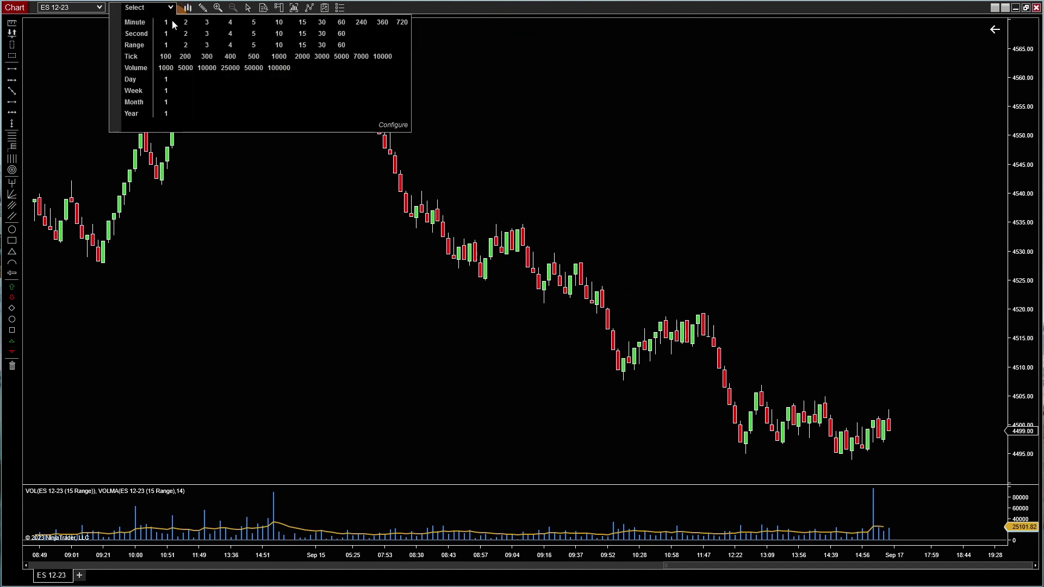
left_click(281, 55)
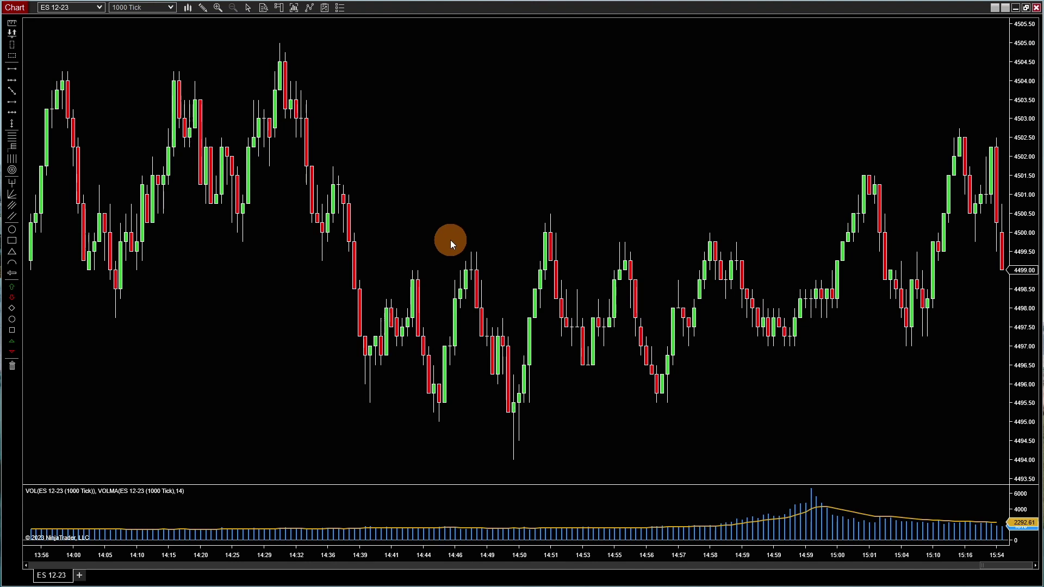
scroll(446, 239, "down", 5)
scroll(491, 223, "down", 1)
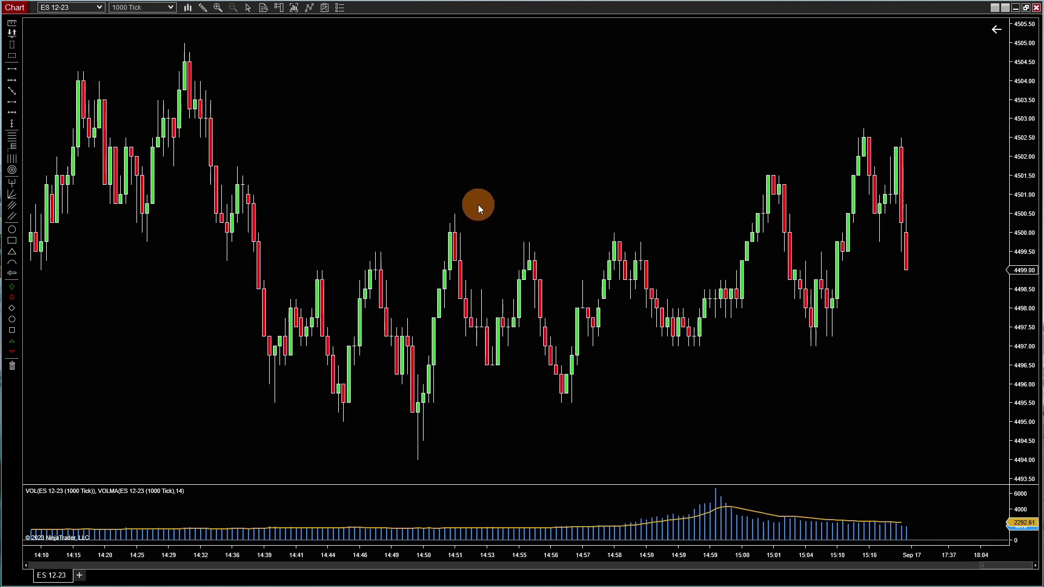
left_click(172, 7)
left_click(165, 69)
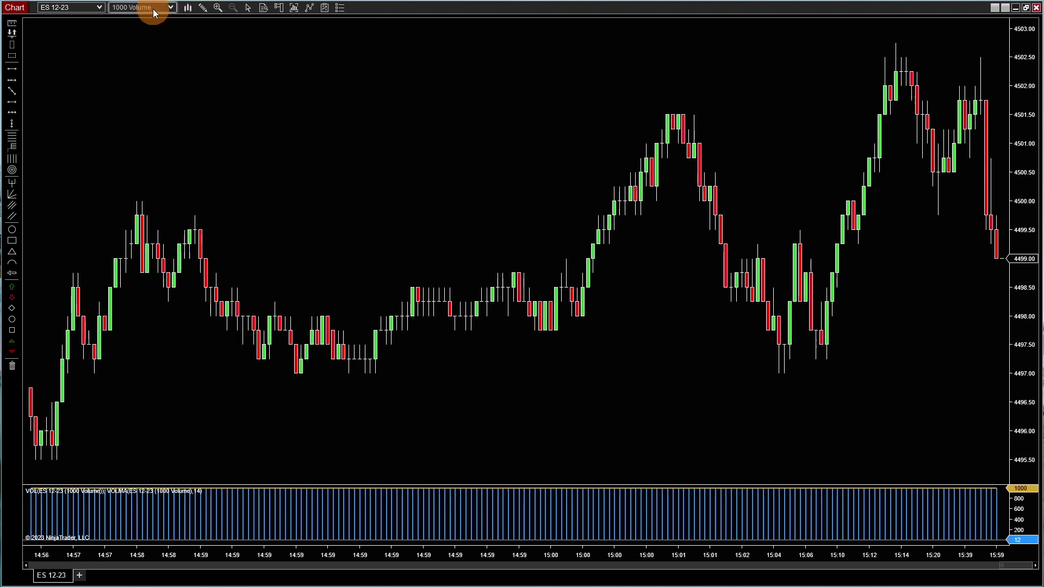
- Change the bar interval to Volume 10000 and scroll the chart
left_click(171, 8)
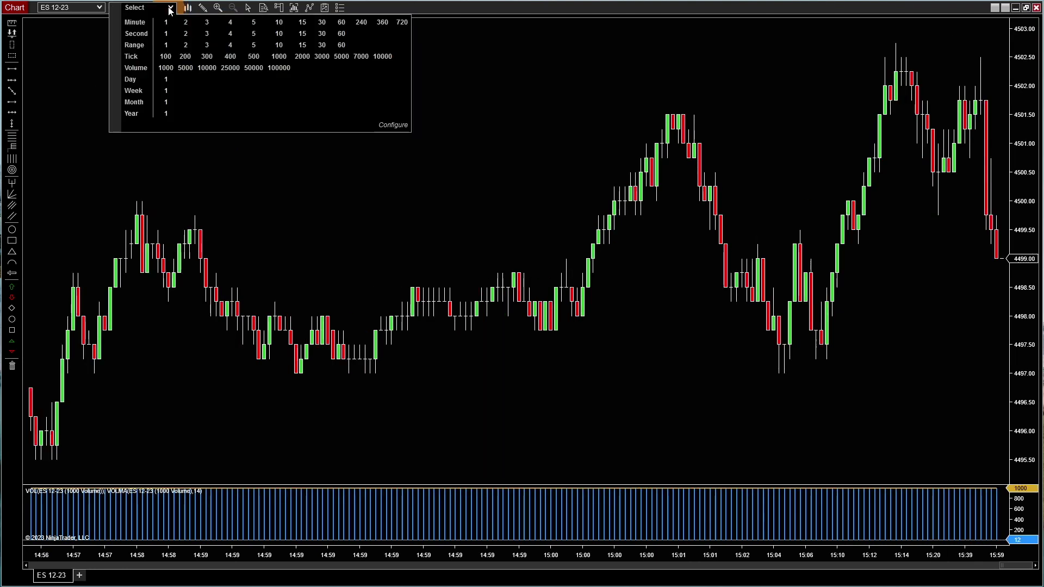
left_click(206, 68)
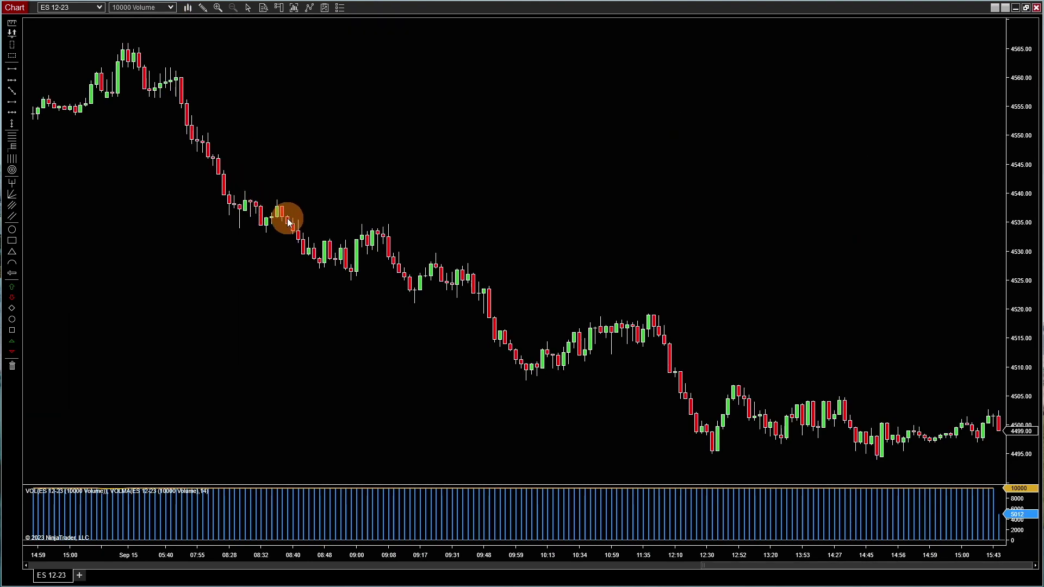
scroll(285, 221, "down", 5)
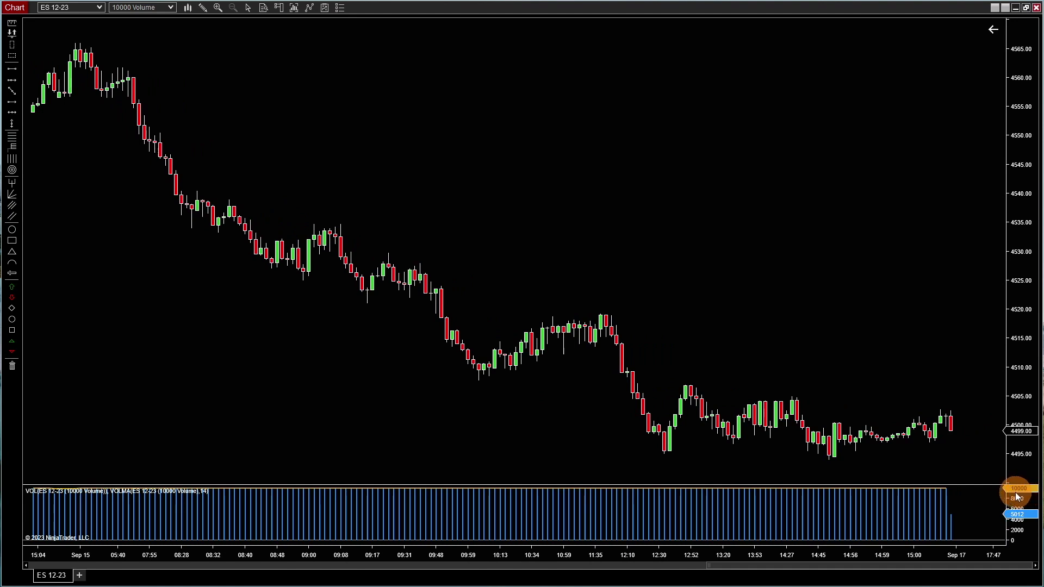
left_click(168, 9)
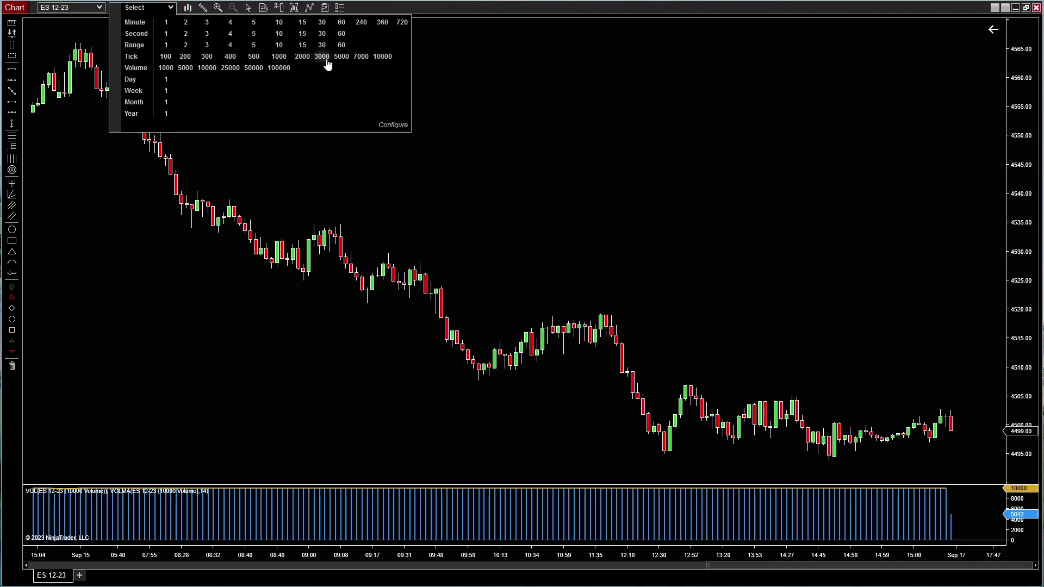
- Switch the chart to 10000 Tick bars, then to 100000 Volume bars
left_click(373, 54)
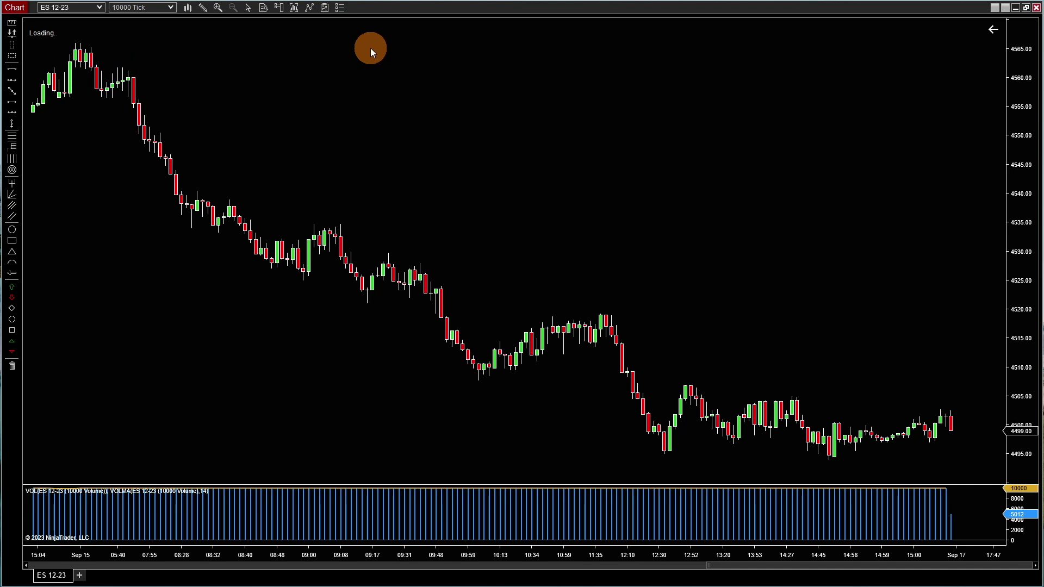
scroll(599, 280, "down", 3)
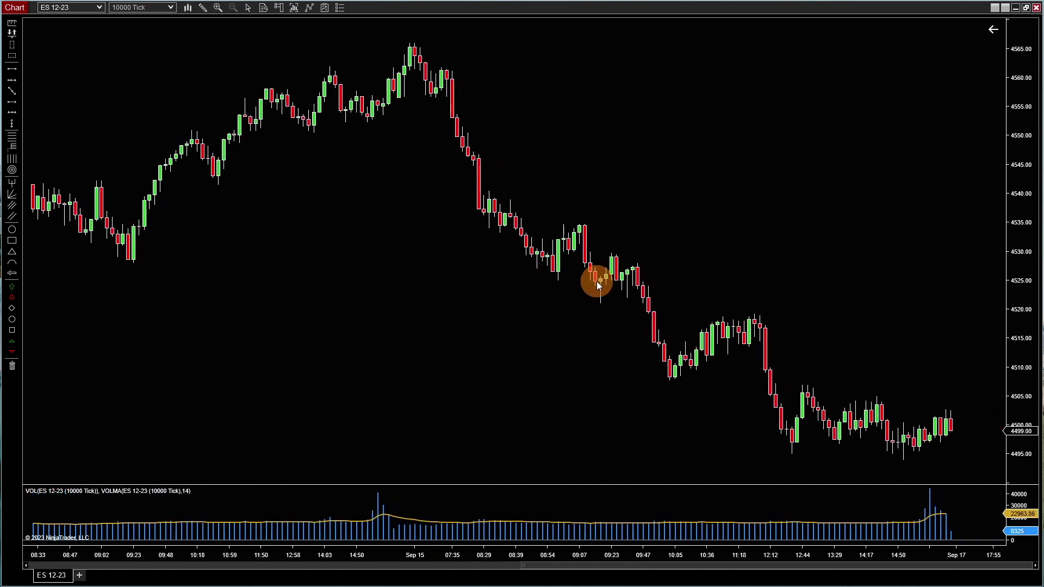
left_click(171, 8)
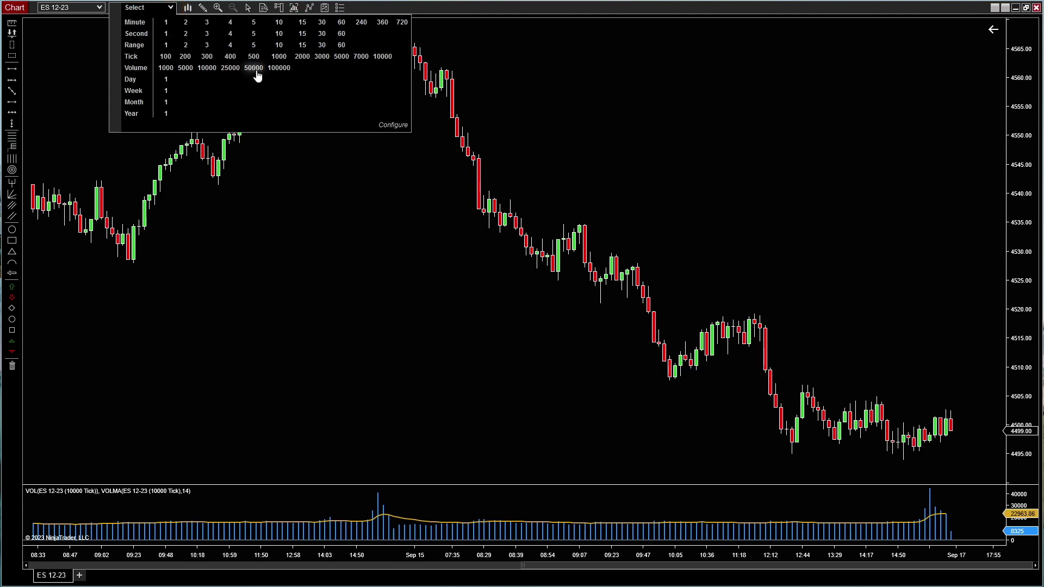
left_click(279, 68)
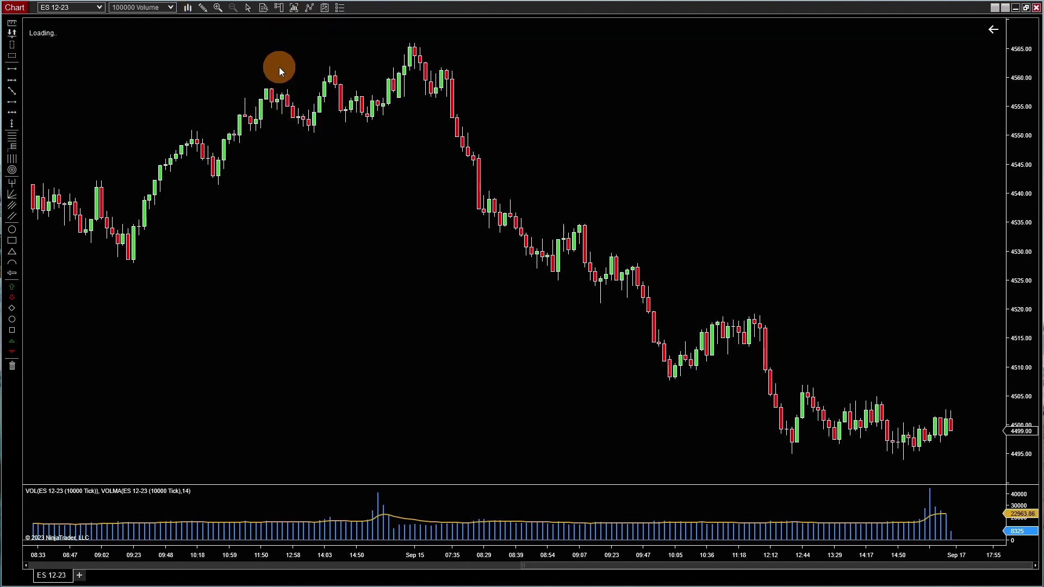
- Widen the 100000 Volume candles and pan back to show earlier bars
left_click_drag(818, 264, 772, 272)
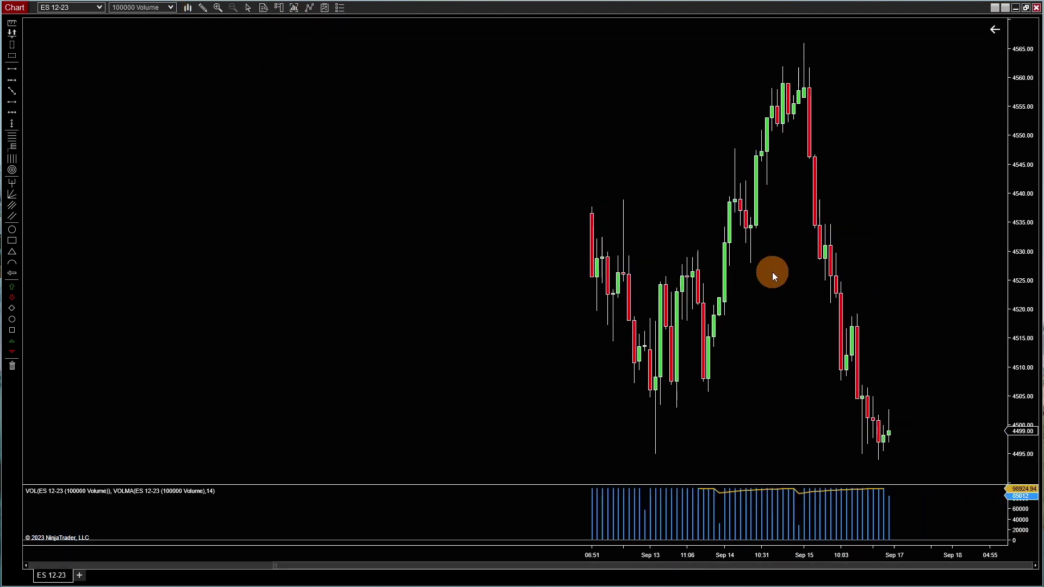
left_click_drag(879, 555, 405, 469)
left_click_drag(527, 281, 534, 240)
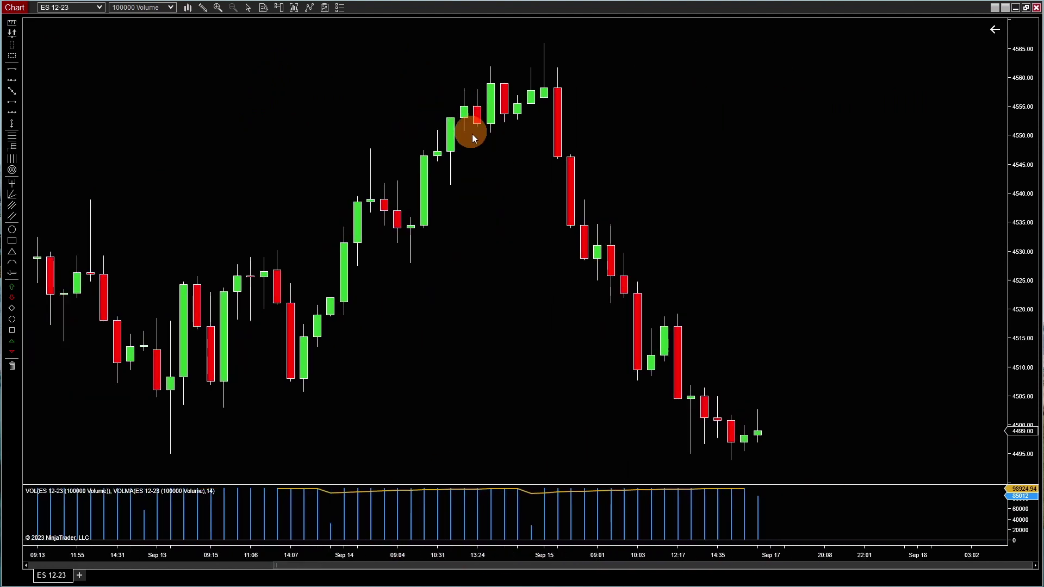
- Switch back to 10000 Volume bars and compress the time axis to show many more
left_click(166, 8)
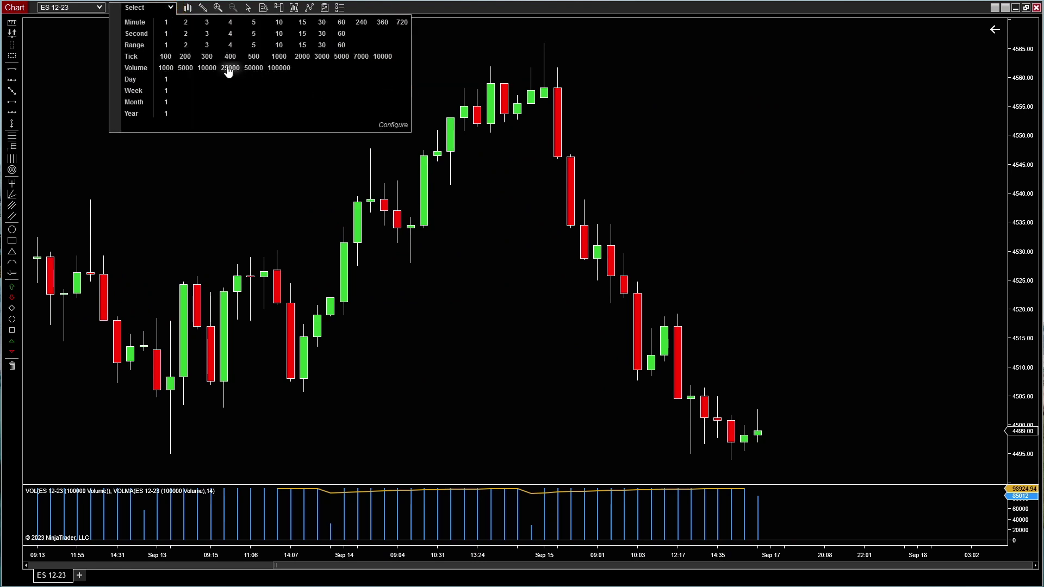
left_click(209, 67)
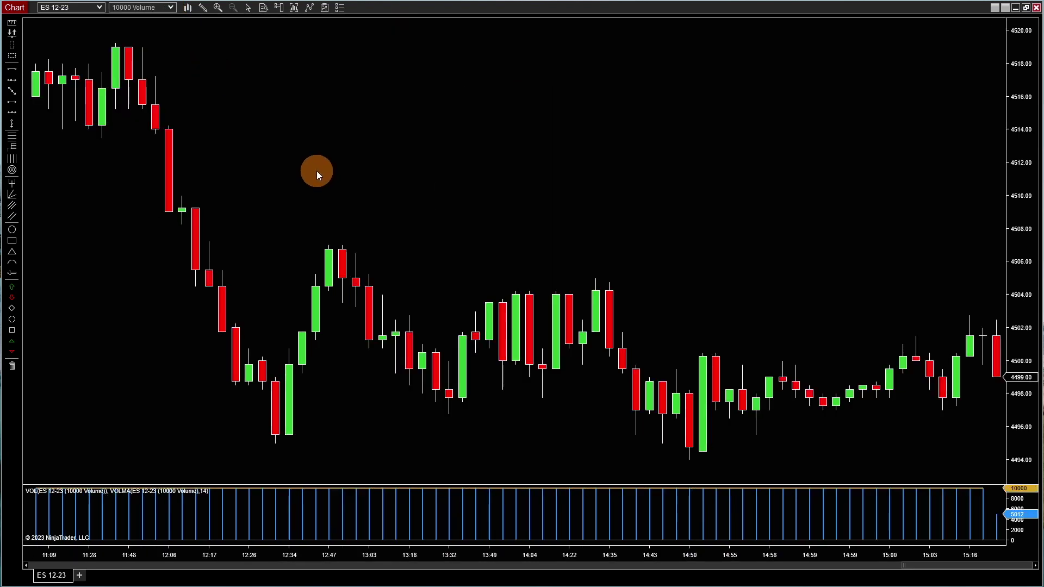
scroll(635, 327, "up", 2)
scroll(636, 331, "down", 3)
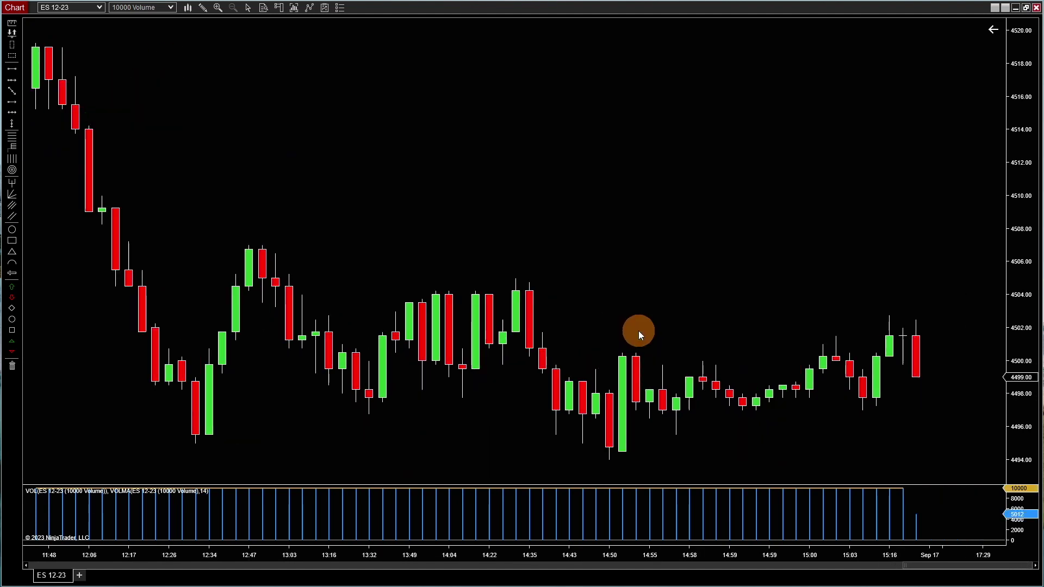
left_click_drag(536, 555, 664, 552)
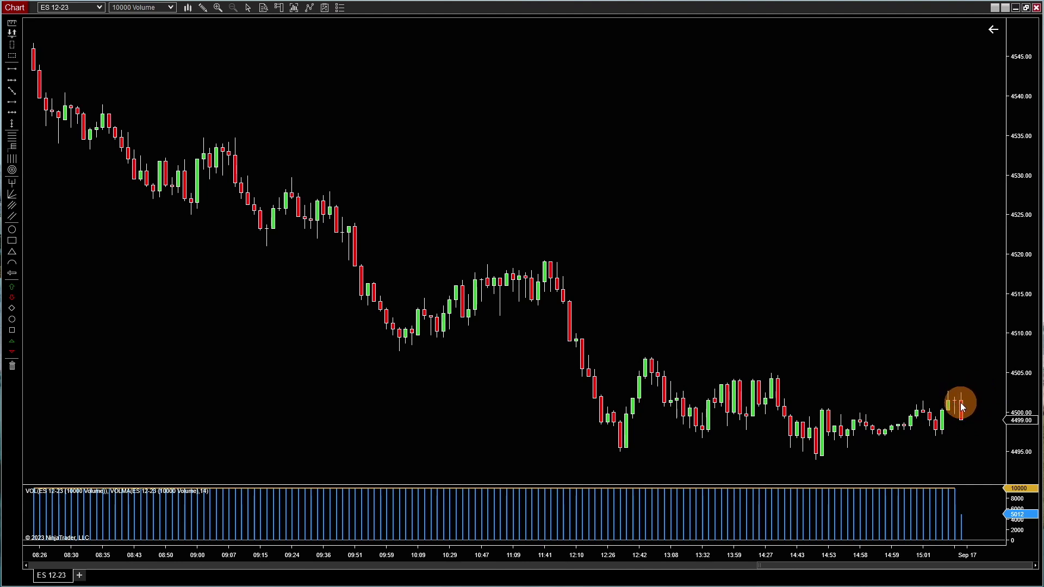
- Pick Tick 10000 as the bar interval, showing Sep 14 through Sep 17
left_click(163, 8)
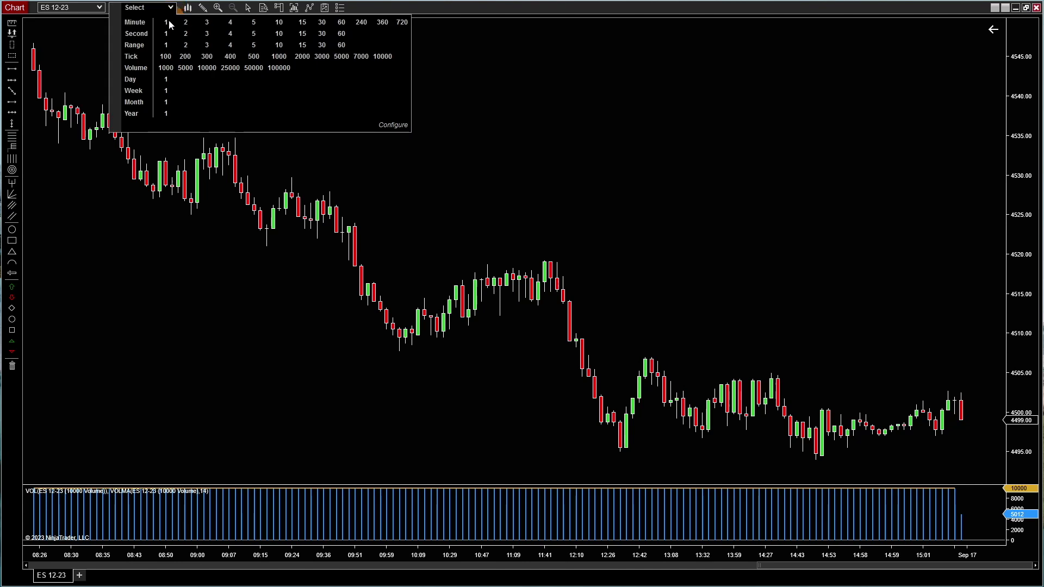
left_click(384, 57)
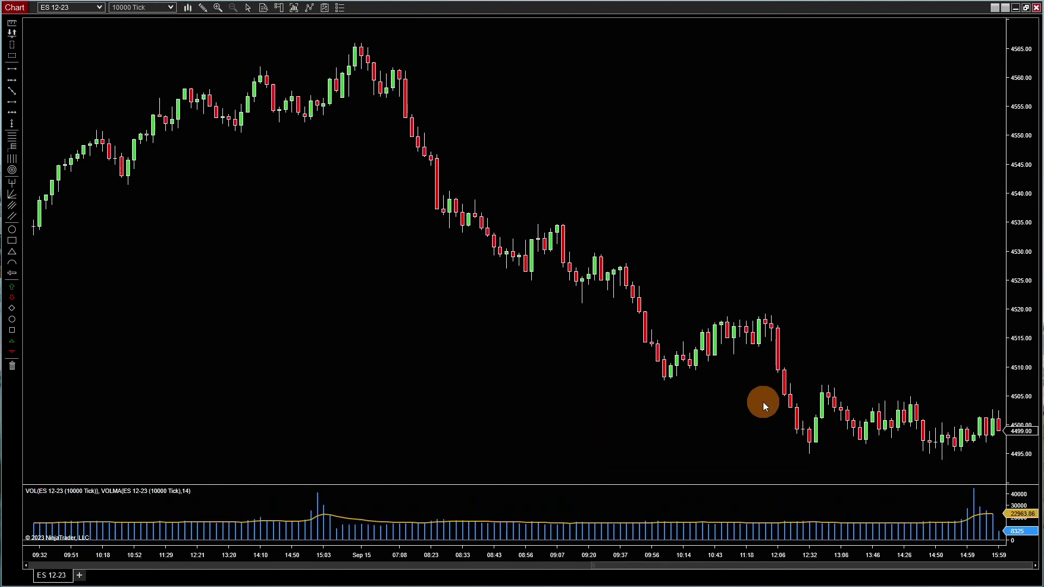
scroll(766, 400, "down", 3)
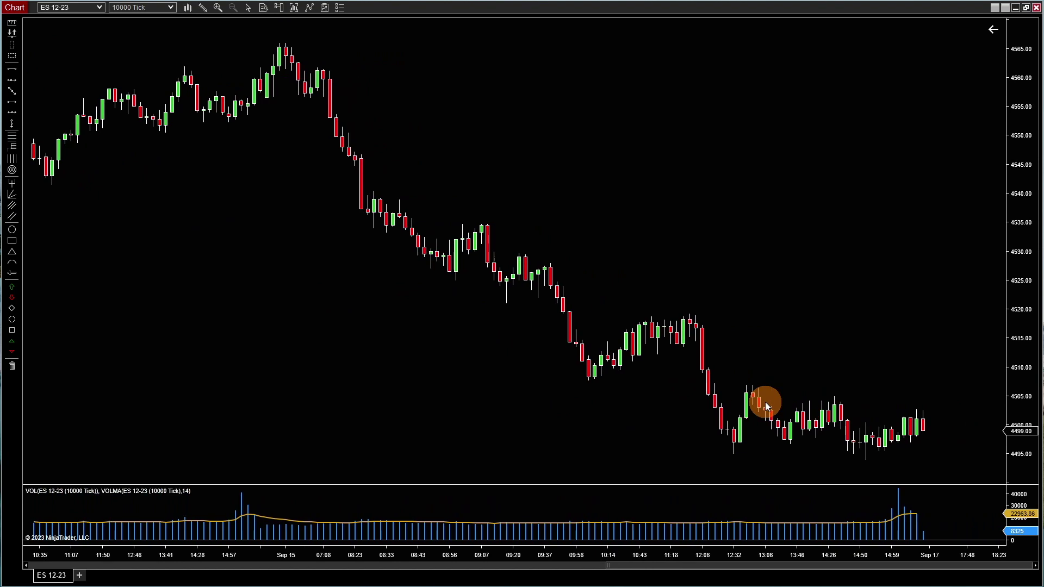